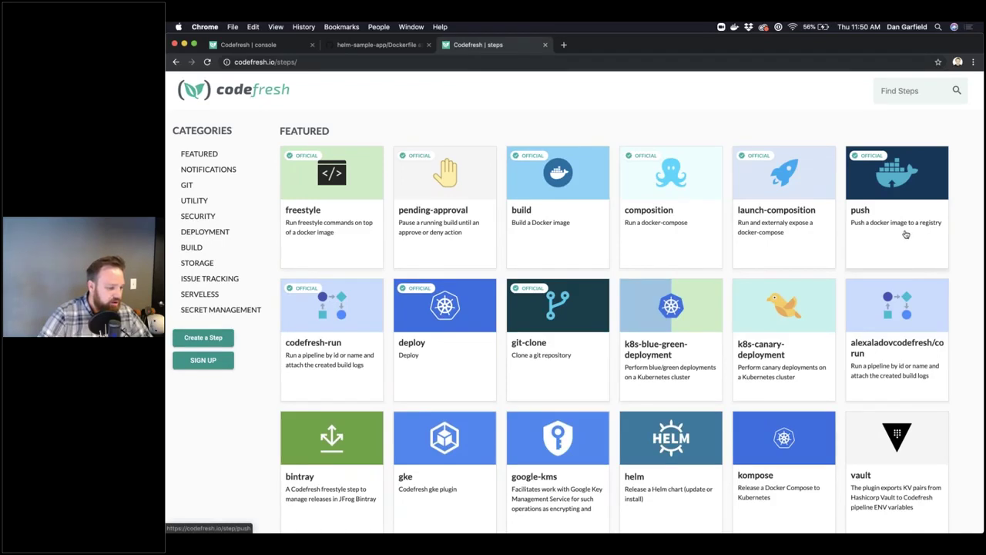
- Browse the featured steps, review the k8s-canary-deployment step's arguments and example YAML, and return to the steps list
{"action": "scroll", "coordinate": [906, 234], "scroll_direction": "down", "scroll_amount": 5}
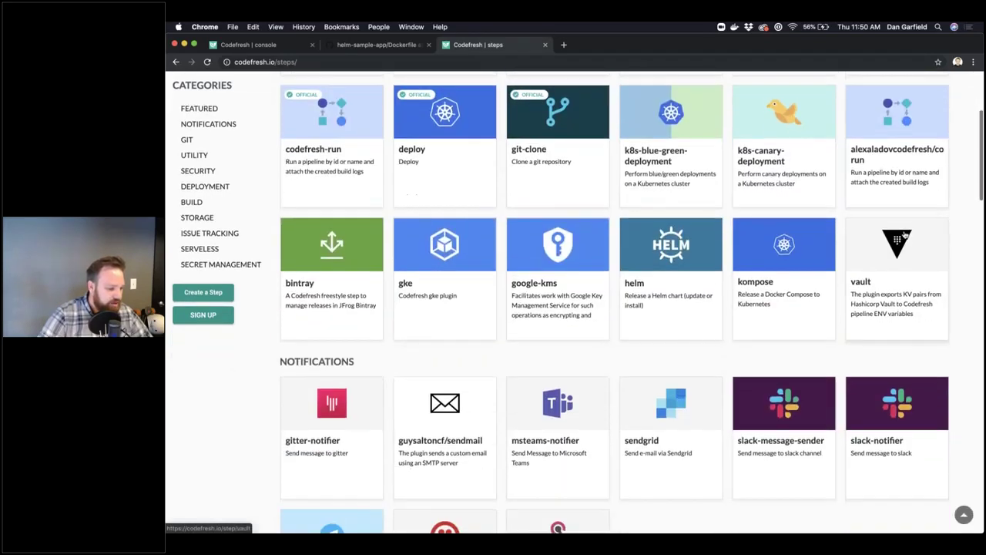
{"action": "scroll", "coordinate": [850, 266], "scroll_direction": "up", "scroll_amount": 5}
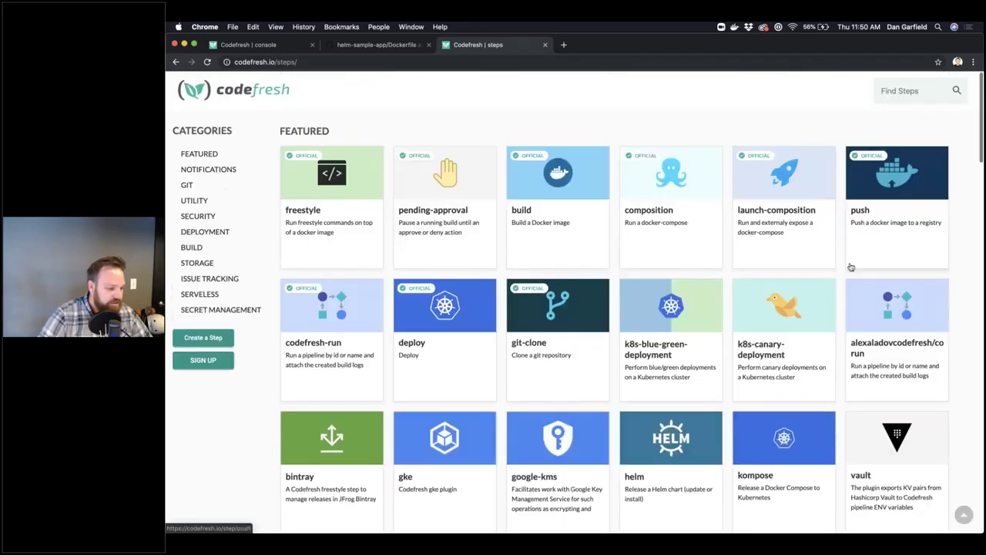
{"action": "left_click", "coordinate": [774, 324]}
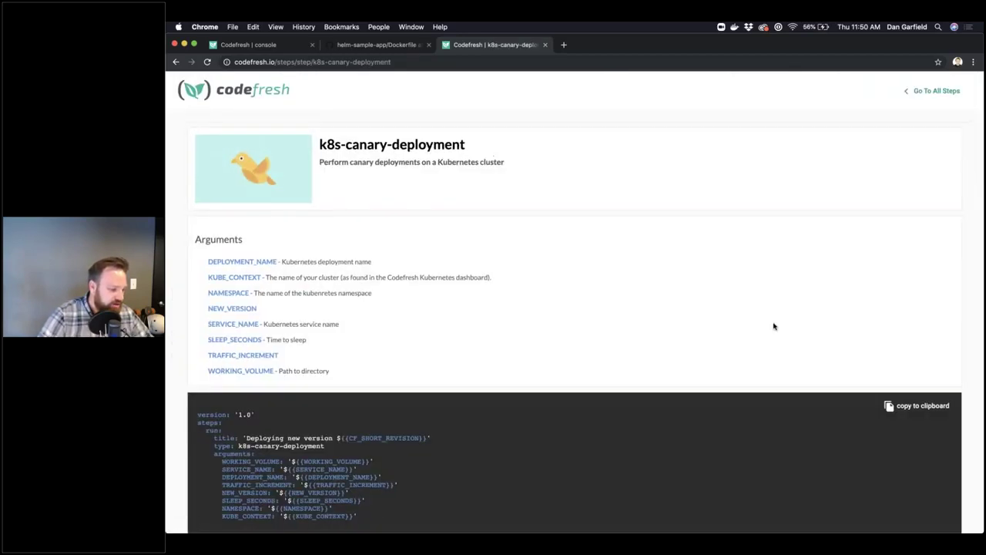
{"action": "scroll", "coordinate": [407, 432], "scroll_direction": "down", "scroll_amount": 1}
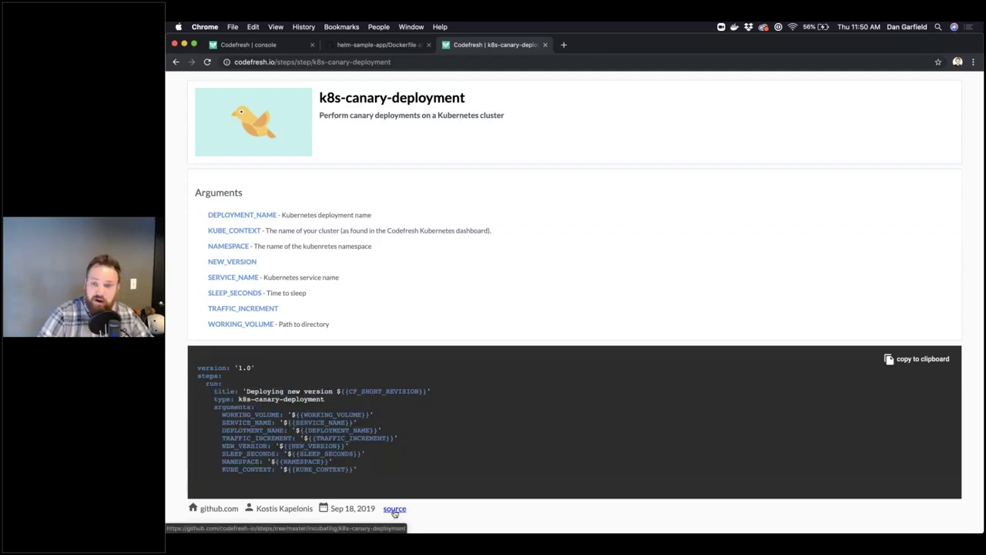
{"action": "left_click", "coordinate": [175, 62]}
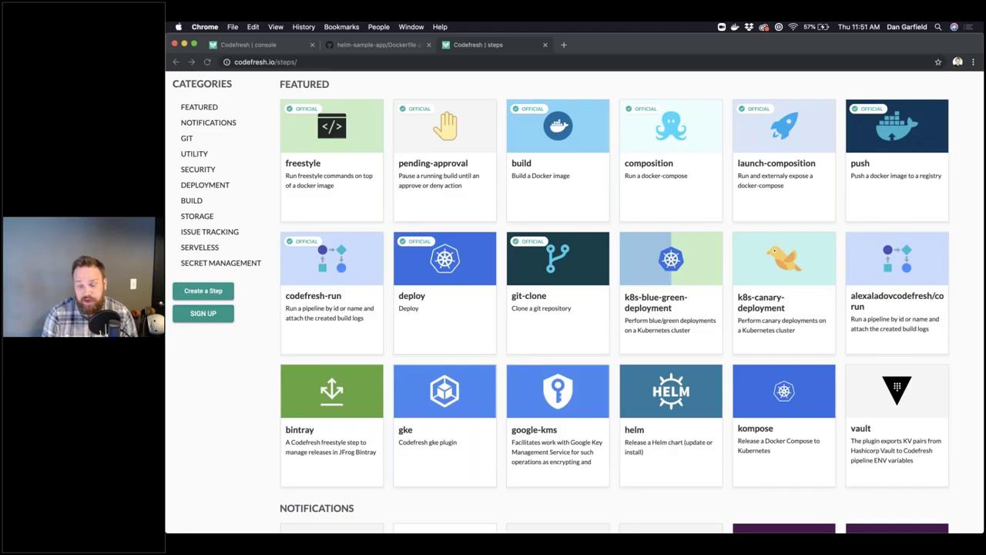
- In the Codefresh console, open the gohugoio/hugo image and view its build logs
{"action": "left_click", "coordinate": [266, 44]}
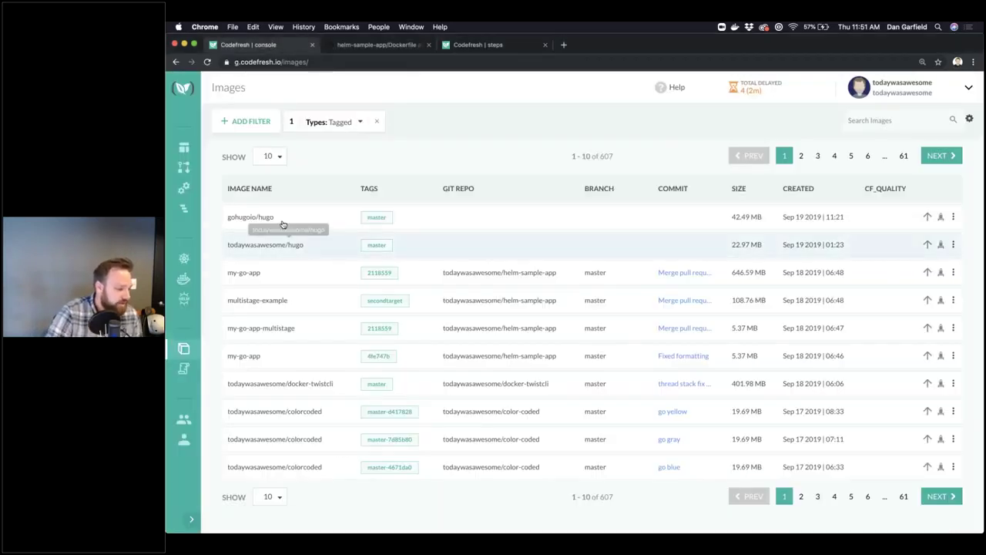
{"action": "left_click", "coordinate": [253, 217]}
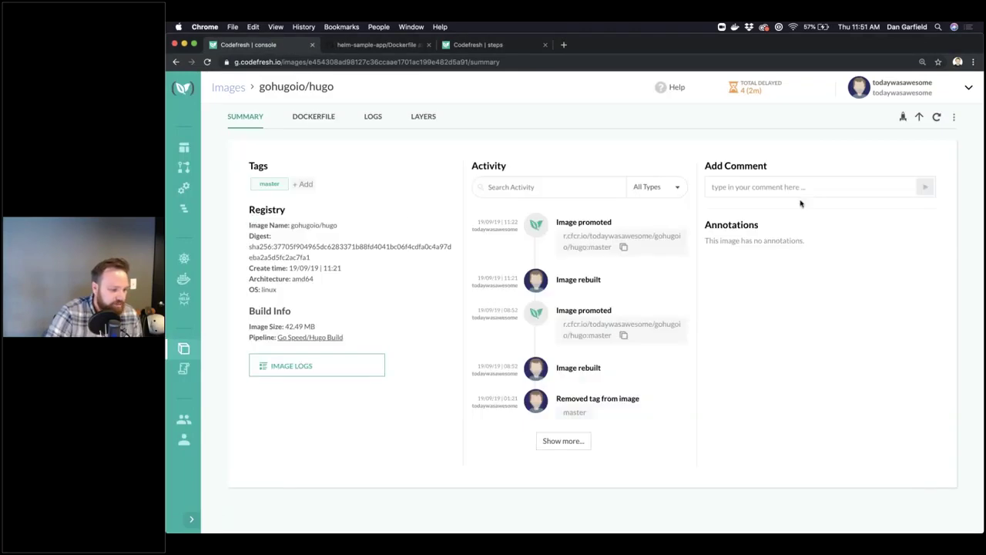
{"action": "left_click", "coordinate": [383, 118]}
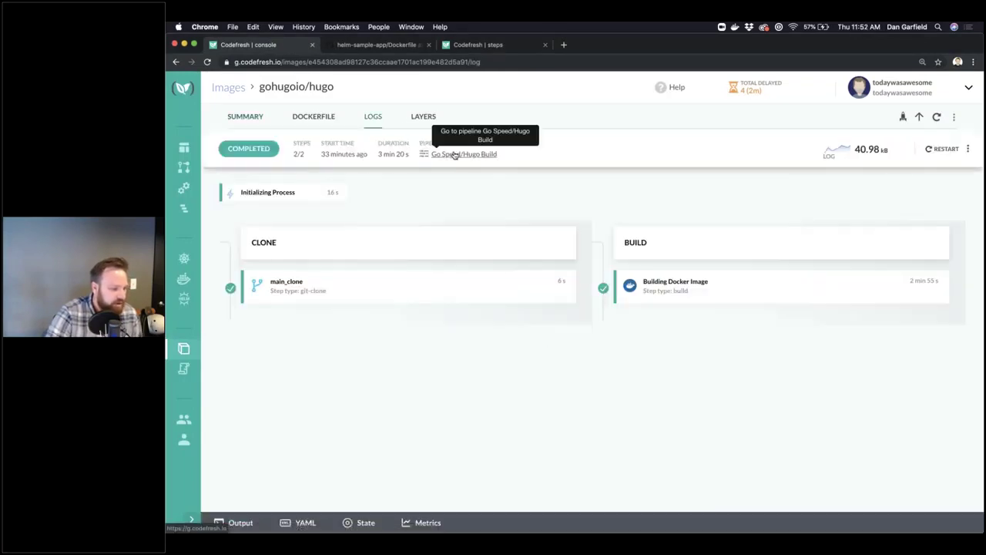
- Open the Hugo Build pipeline and review the todaywasawesome/hugo trigger's events and filters through Modified Files, leaving without updating it
{"action": "left_click", "coordinate": [452, 155]}
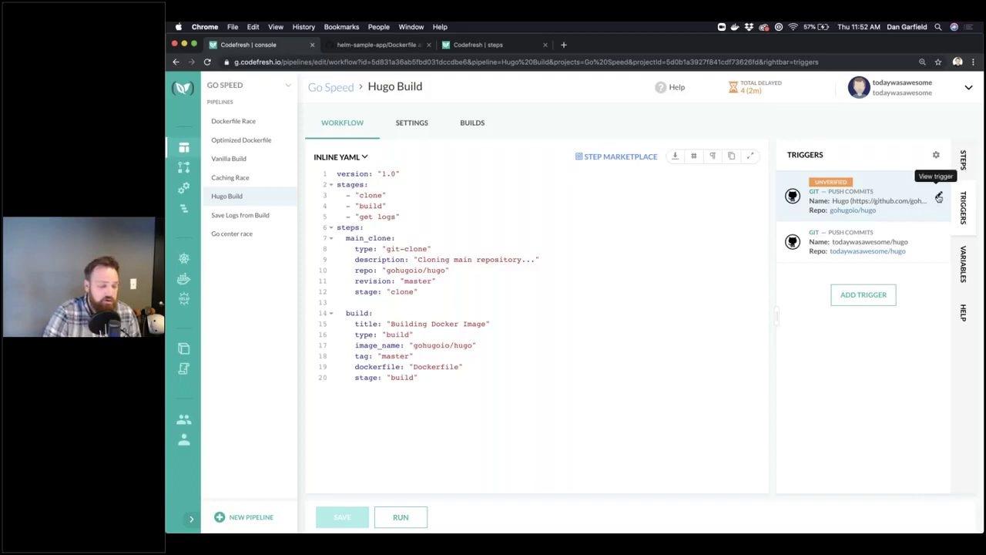
{"action": "left_click", "coordinate": [937, 242]}
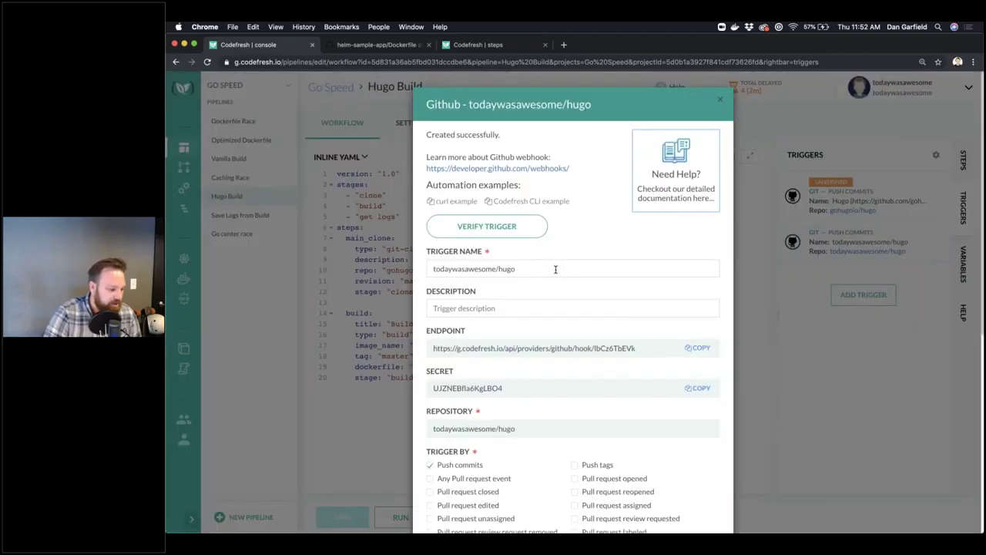
{"action": "scroll", "coordinate": [554, 268], "scroll_direction": "down", "scroll_amount": 3}
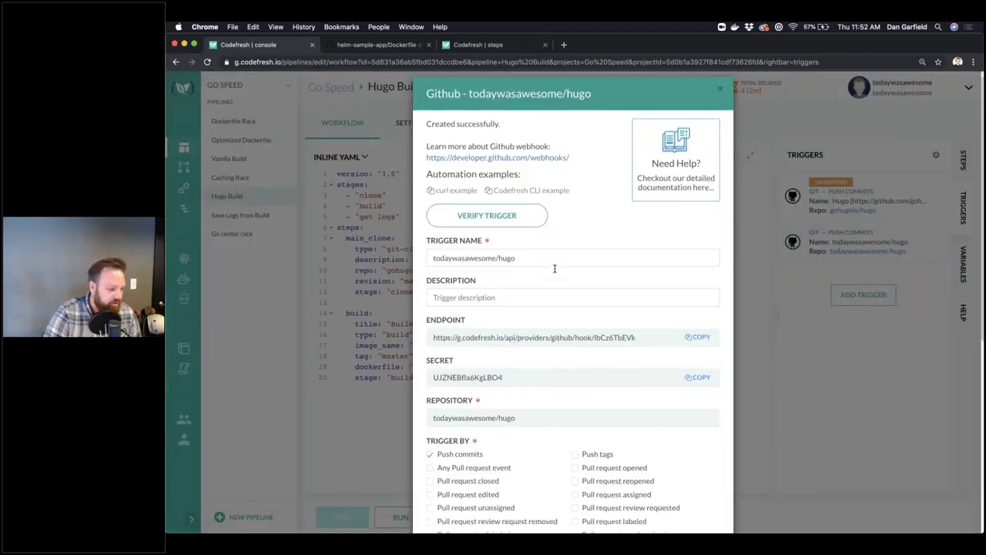
{"action": "scroll", "coordinate": [554, 273], "scroll_direction": "down", "scroll_amount": 10}
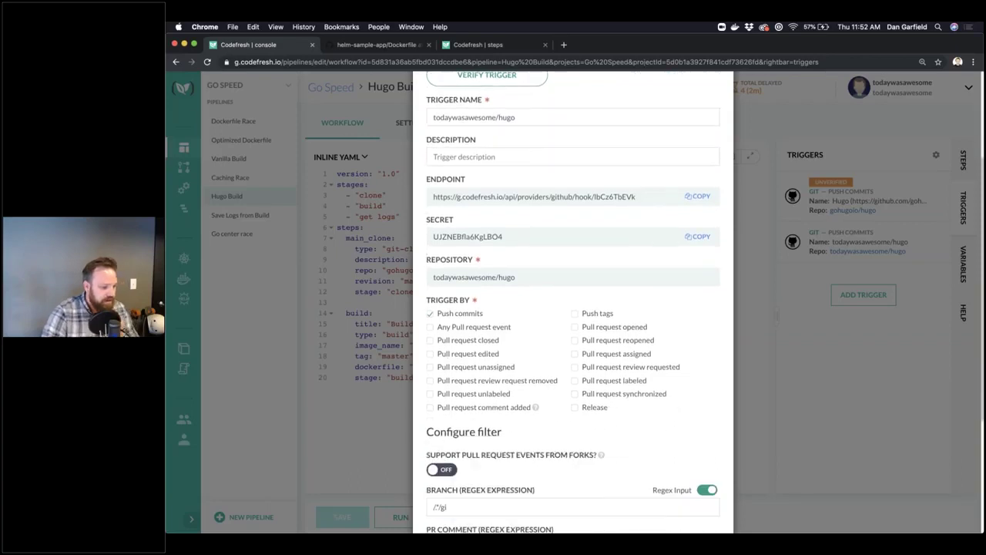
{"action": "scroll", "coordinate": [555, 272], "scroll_direction": "down", "scroll_amount": 2}
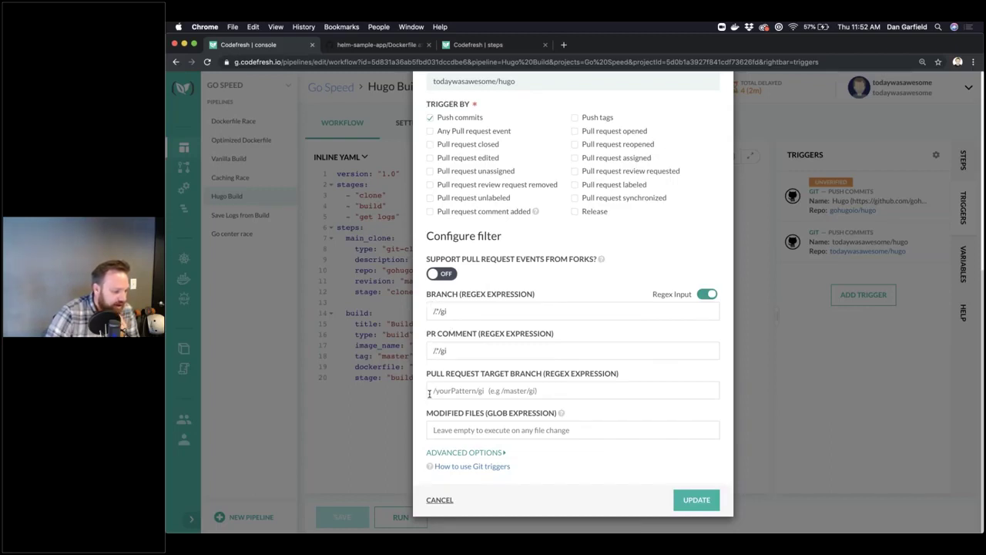
{"action": "left_click_drag", "start_coordinate": [428, 415], "coordinate": [483, 416]}
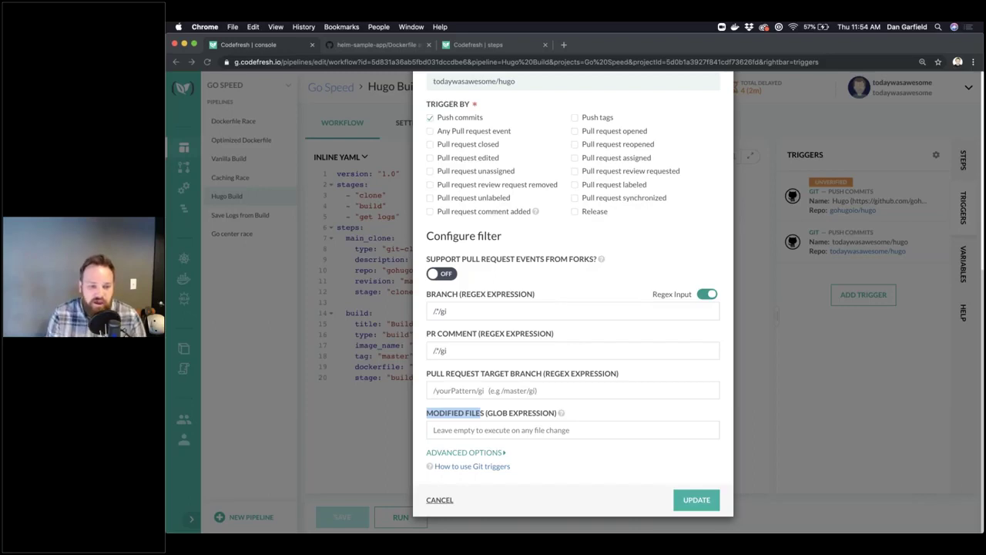
{"action": "left_click", "coordinate": [433, 501]}
- Open the Kubernetes services overview and expand the colors namespace in the dan-demo cluster
{"action": "left_click", "coordinate": [188, 260]}
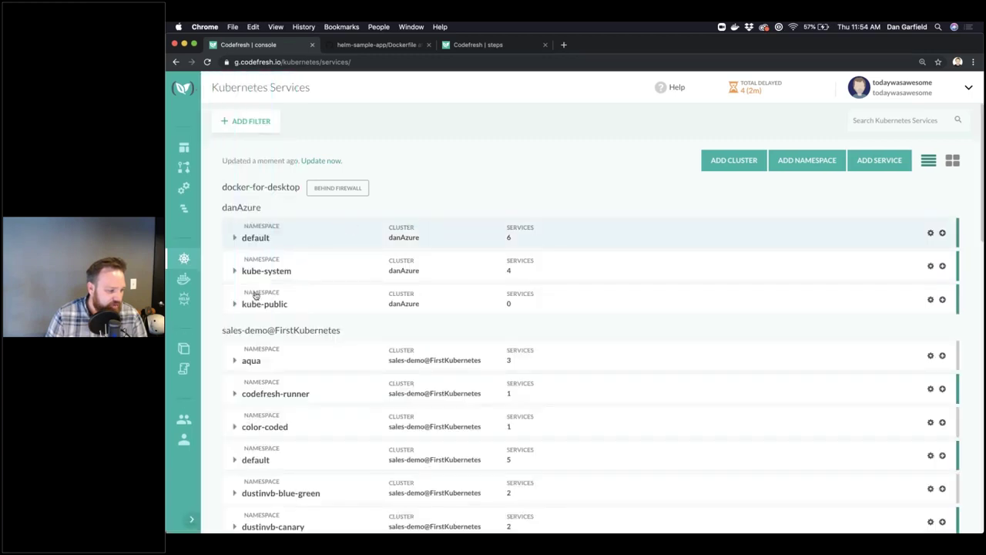
{"action": "scroll", "coordinate": [373, 333], "scroll_direction": "down", "scroll_amount": 6}
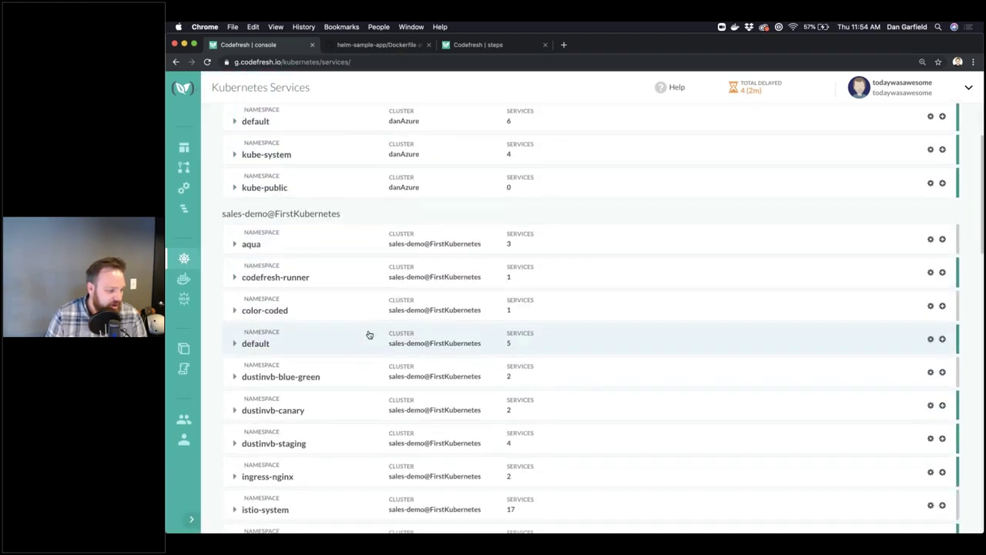
{"action": "scroll", "coordinate": [369, 334], "scroll_direction": "down", "scroll_amount": 20}
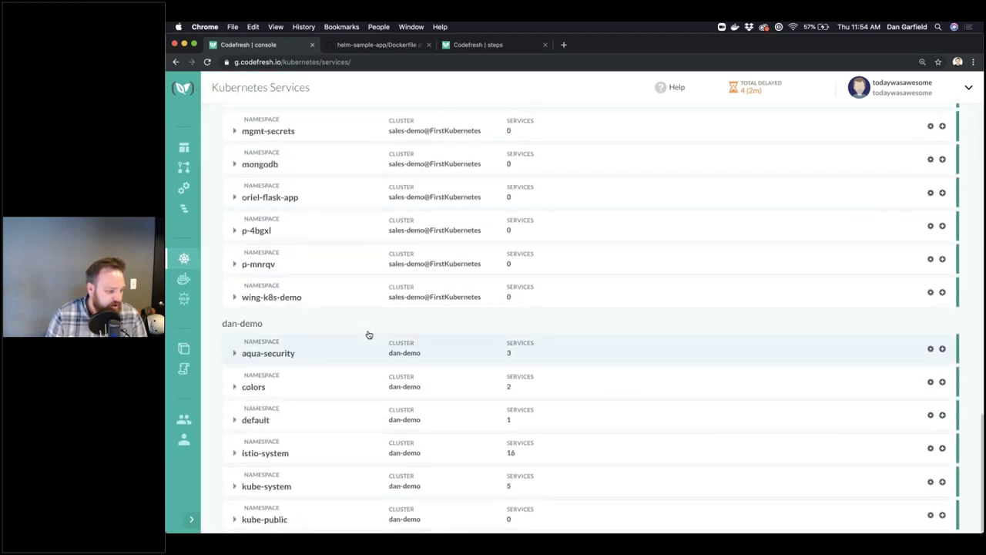
{"action": "left_click", "coordinate": [234, 384]}
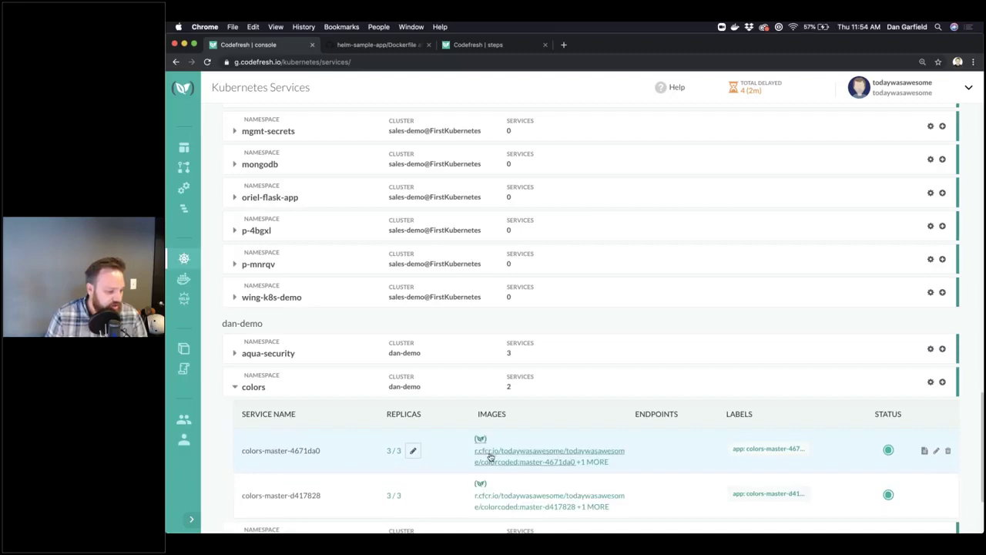
- Open the colorcoded image used by the colors-master-4671da0 service and review its source commit and build logs
{"action": "left_click", "coordinate": [510, 453]}
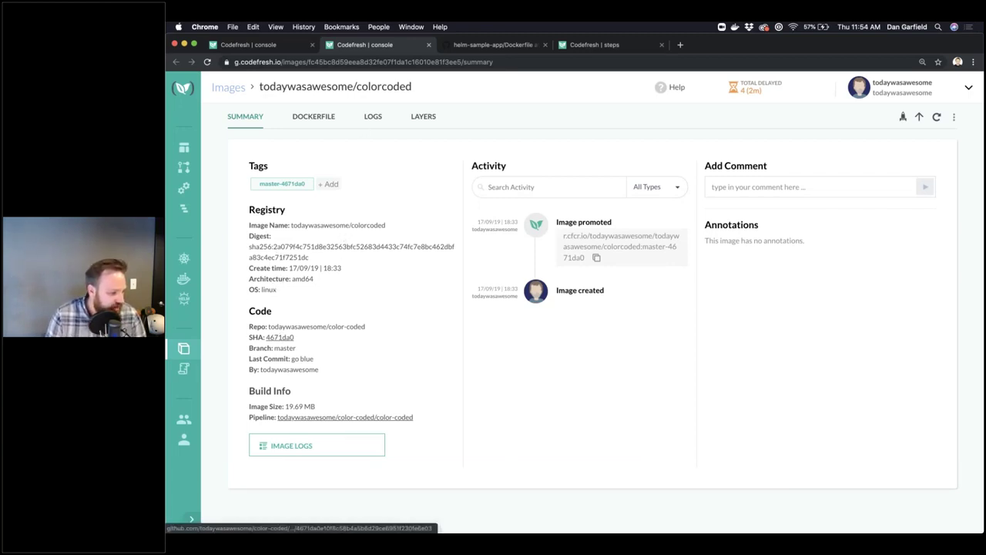
{"action": "left_click", "coordinate": [276, 339]}
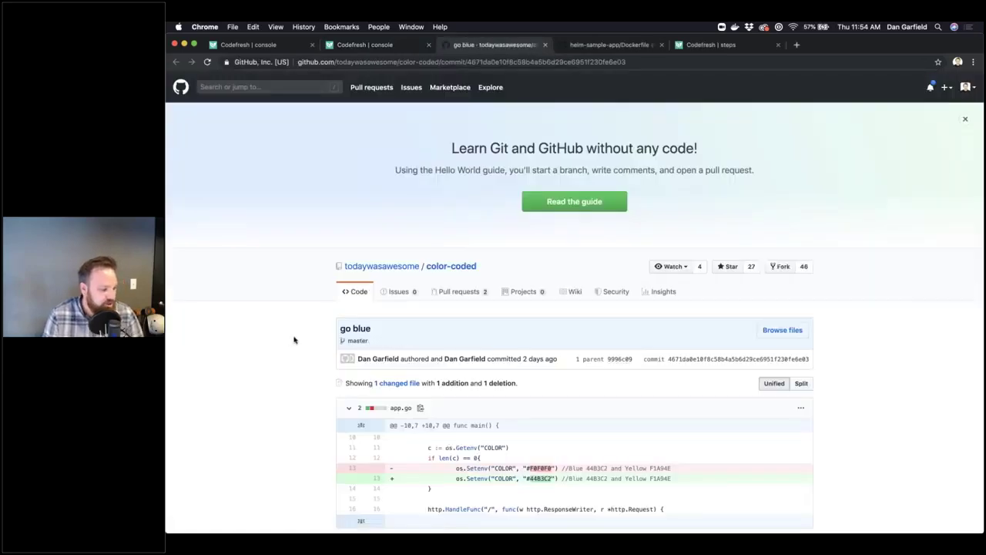
{"action": "scroll", "coordinate": [293, 339], "scroll_direction": "down", "scroll_amount": 5}
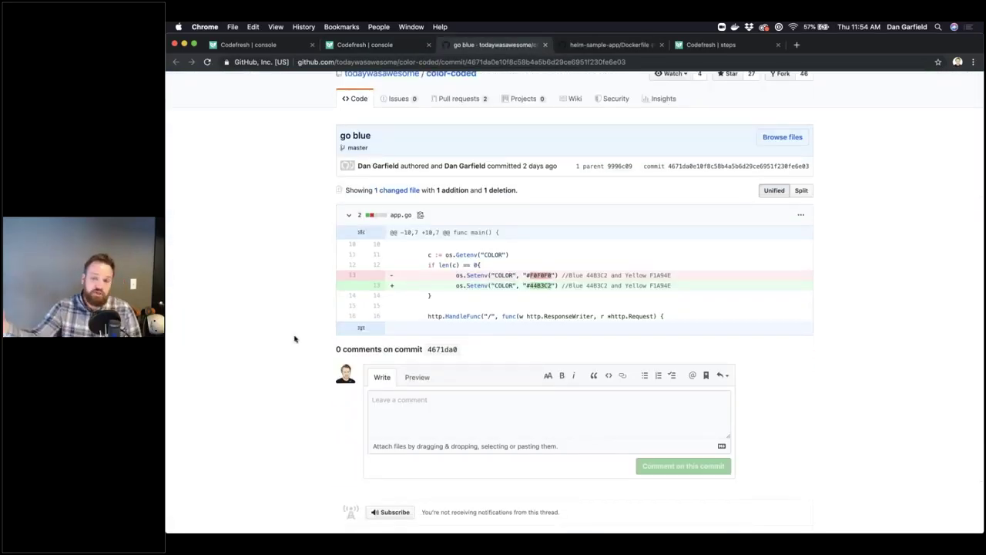
{"action": "key", "text": "super+w"}
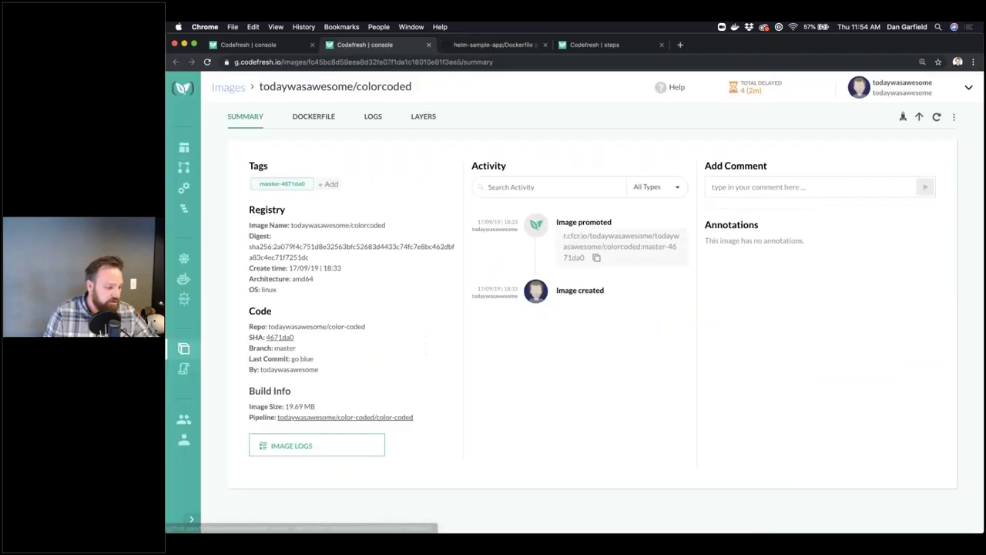
{"action": "left_click", "coordinate": [381, 120]}
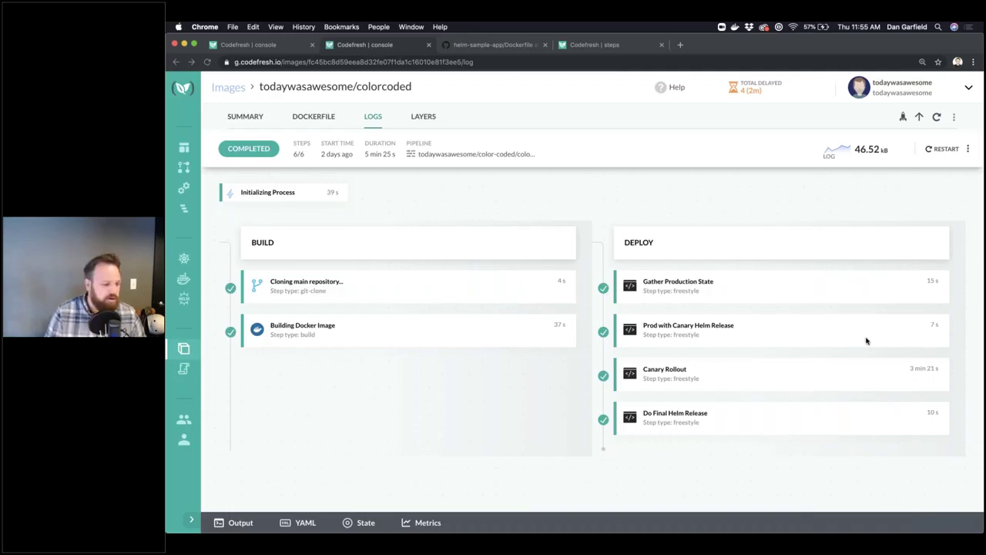
- Return to the Codefresh steps marketplace page
{"action": "left_click", "coordinate": [616, 44]}
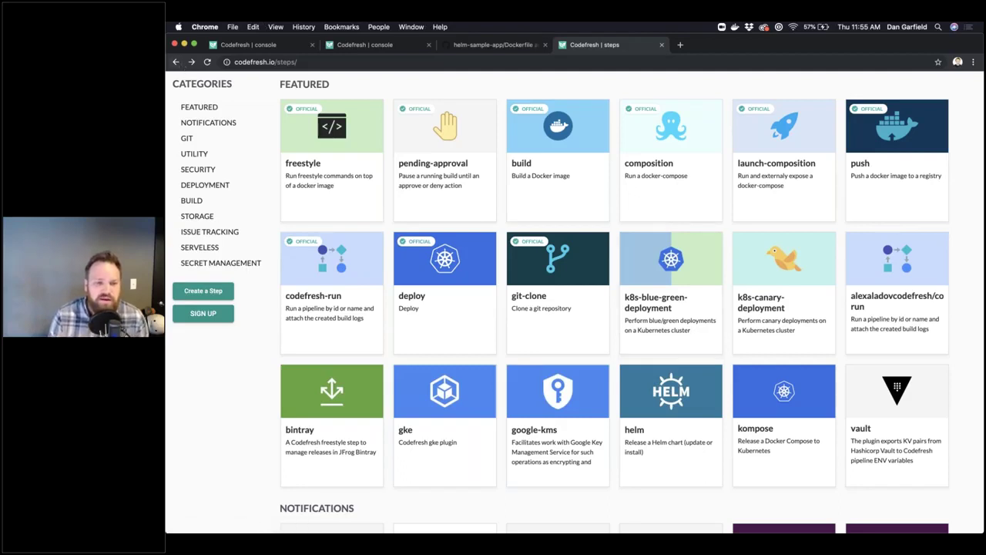
{"action": "key", "text": "super+Tab"}
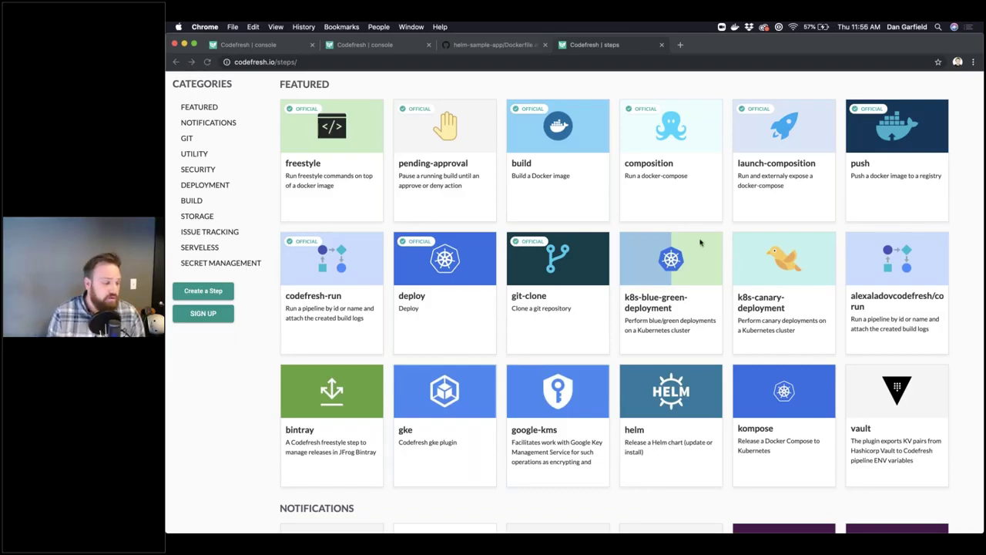
{"action": "left_click", "coordinate": [587, 79]}
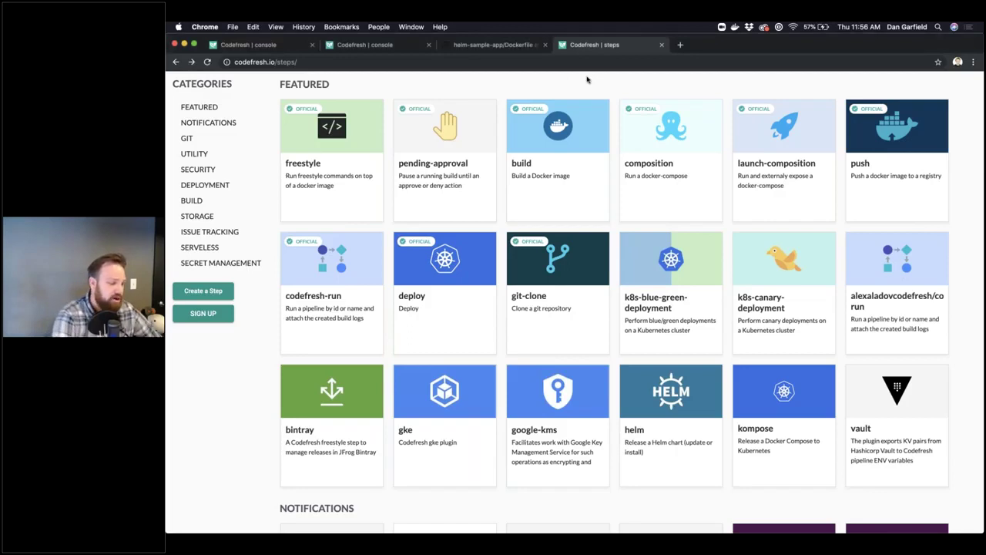
- Open codefresh.io in a new browser tab and view the Request a Demo form
{"action": "key", "text": "super+t"}
{"action": "type", "text": "codefresh.io"}
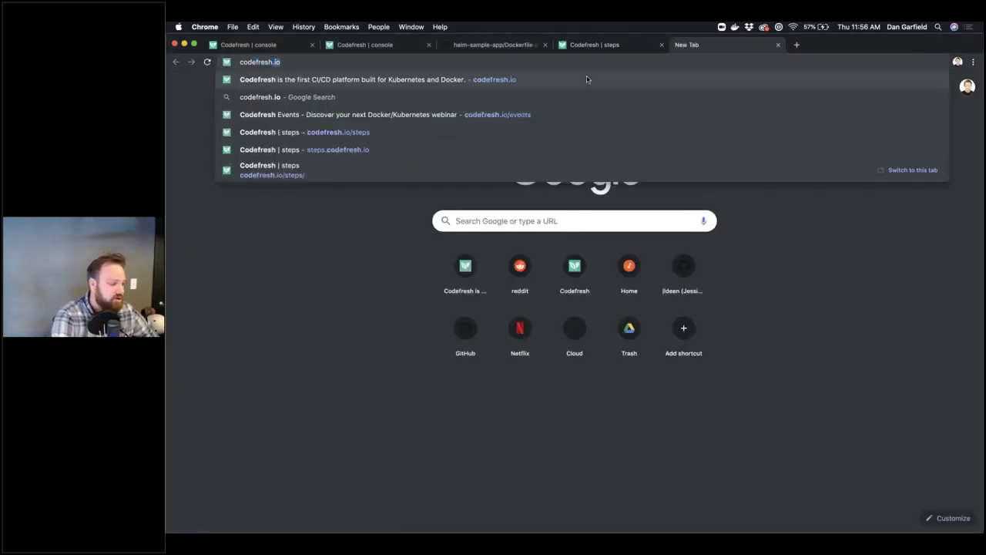
{"action": "key", "text": "Return"}
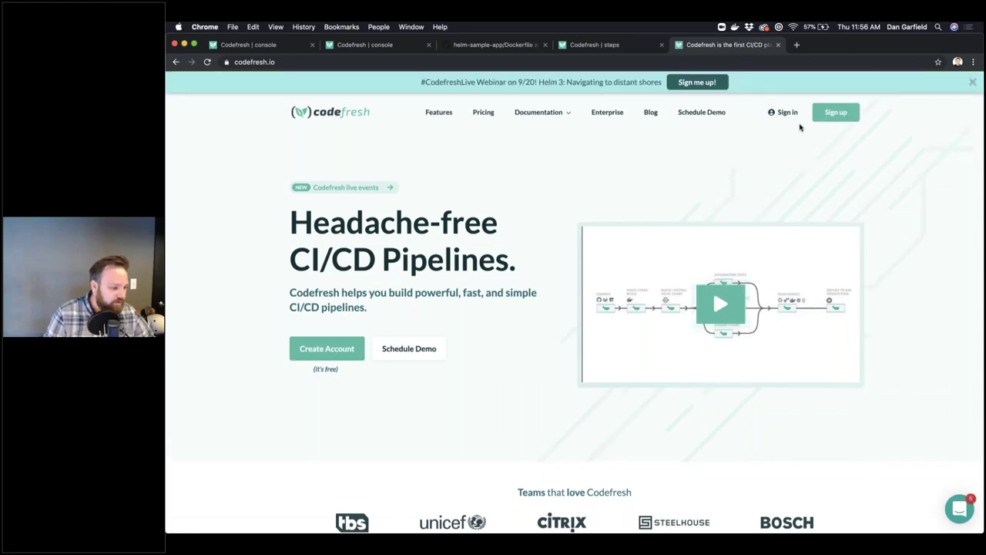
{"action": "left_click", "coordinate": [401, 351]}
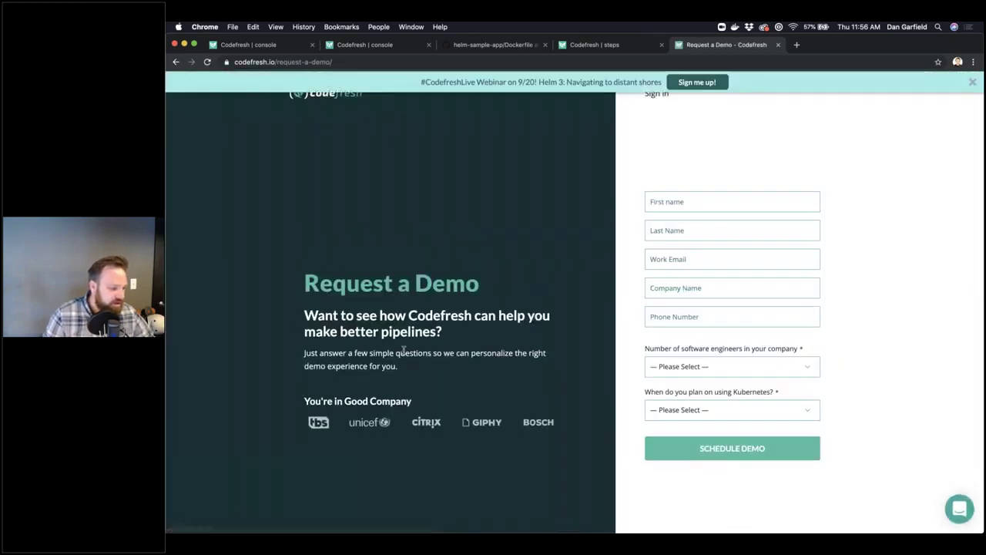
{"action": "double_click", "coordinate": [473, 280]}
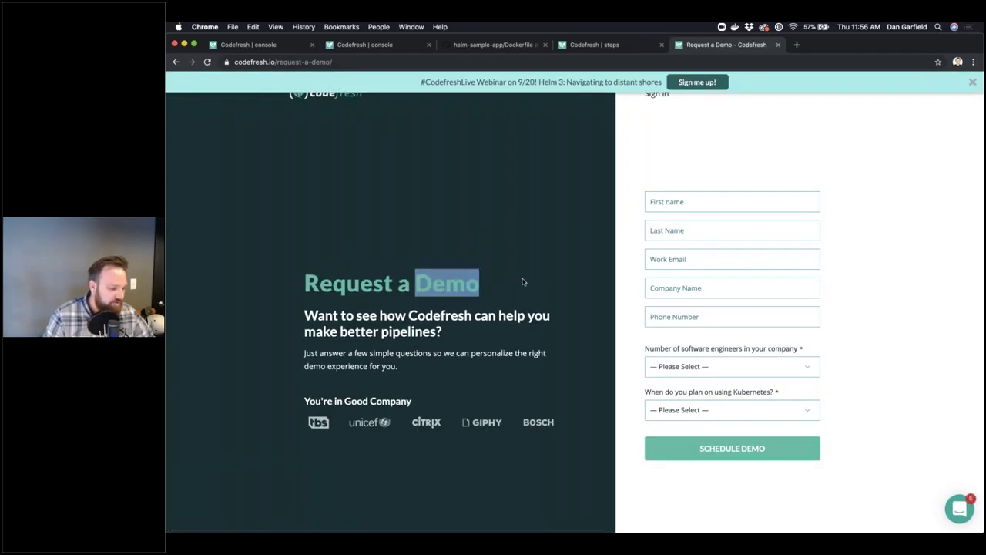
{"action": "left_click", "coordinate": [523, 284]}
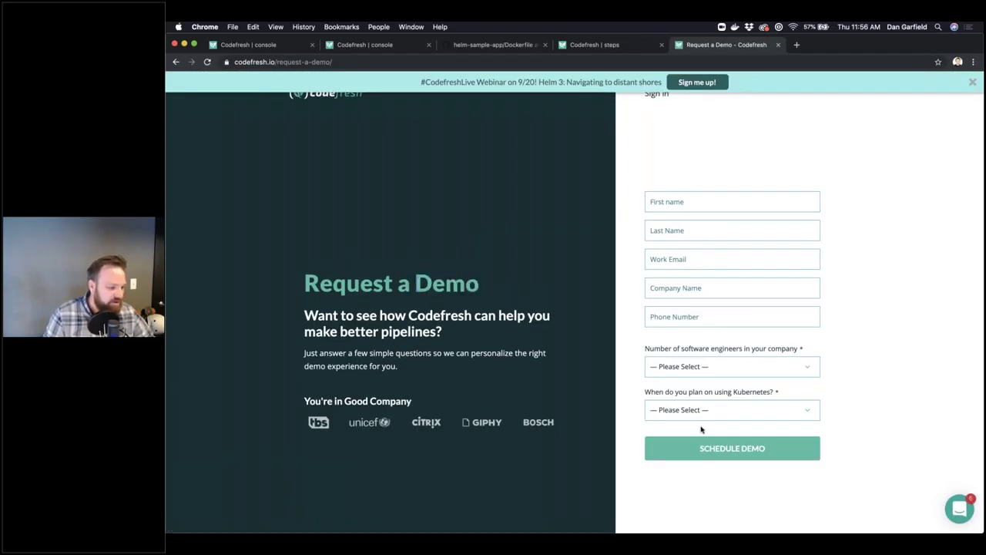
- Close the Request a Demo page and switch to the presentation's Questions slide
{"action": "left_click", "coordinate": [779, 45]}
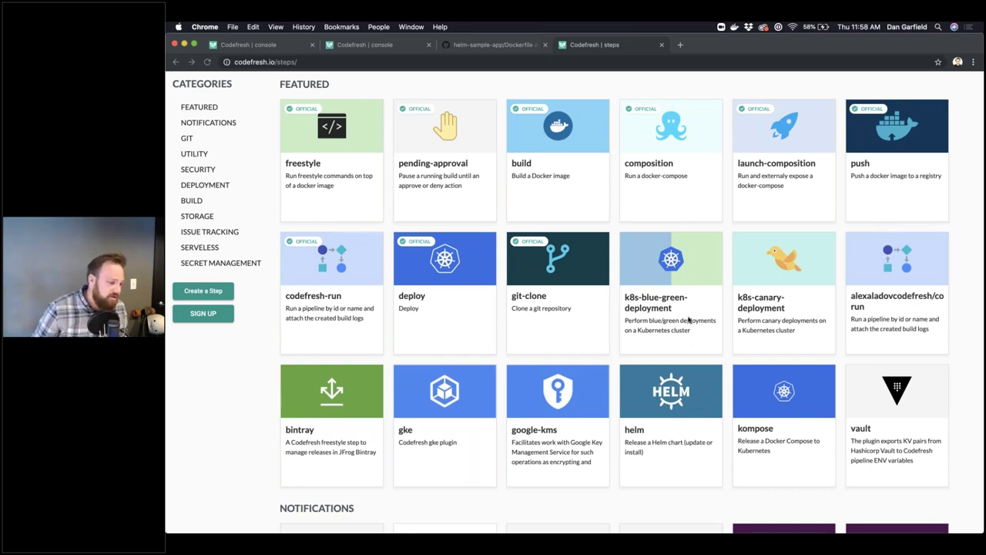
{"action": "key", "text": "super+Tab"}
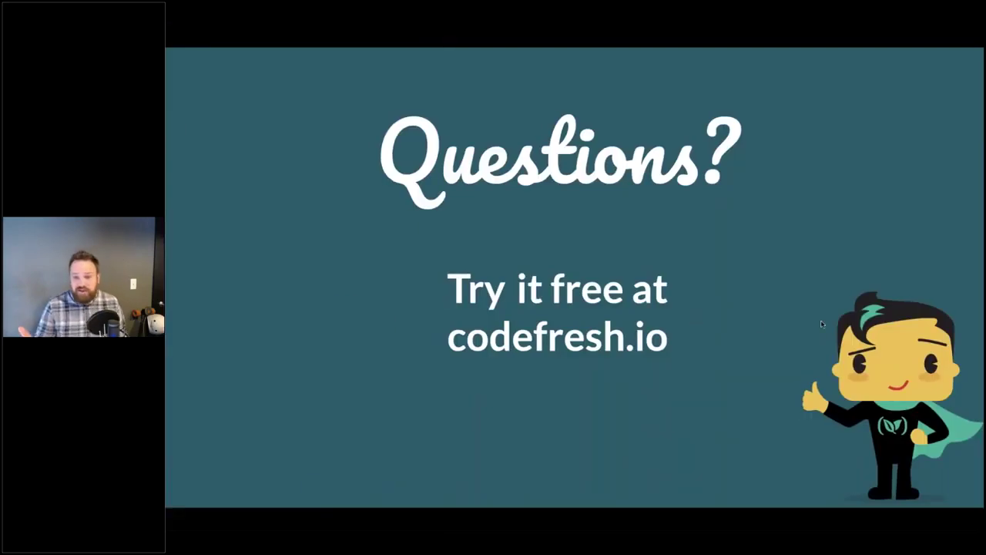